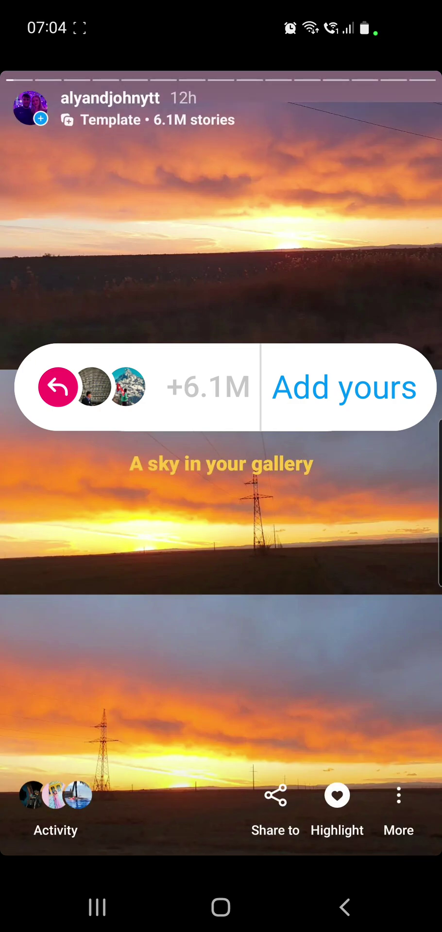
Open Instagram by searching 'insta' in the app drawer.
left_click(220, 907)
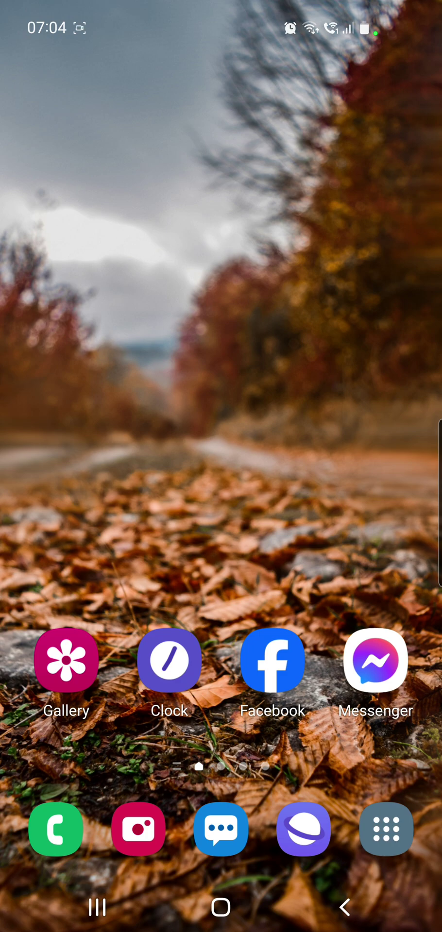
left_click(385, 829)
left_click_drag(340, 485, 97, 485)
left_click_drag(340, 485, 97, 486)
left_click(146, 77)
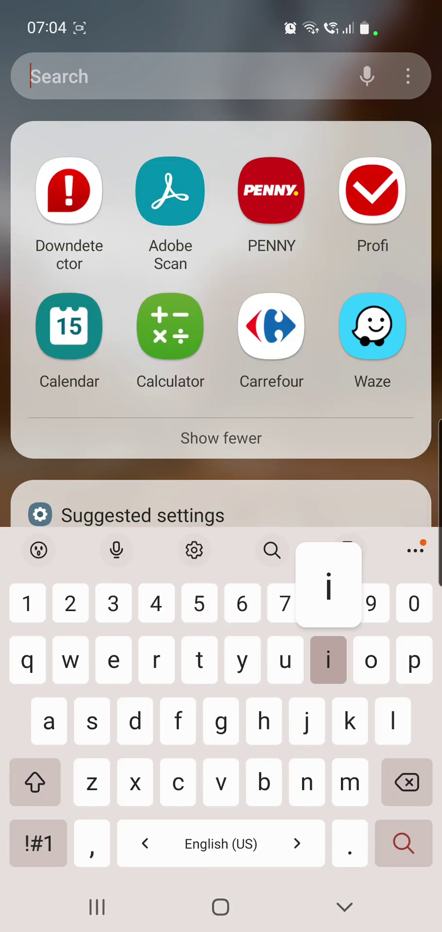
type("insta")
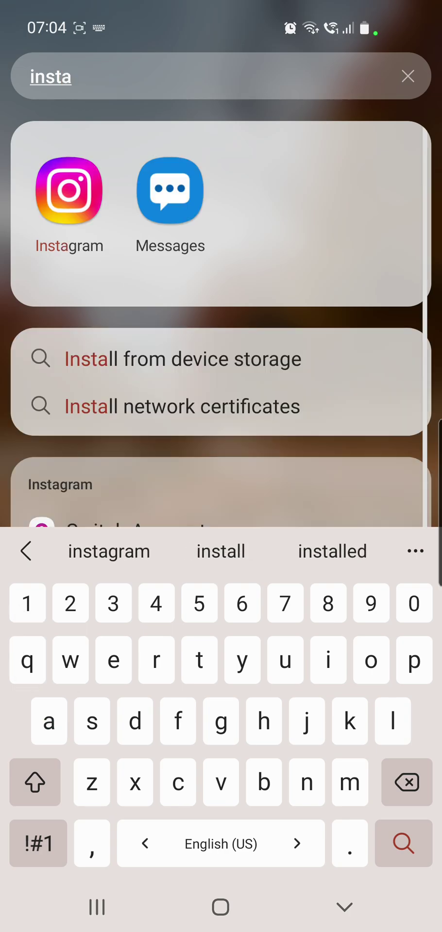
left_click(69, 196)
Return to the home screen and swipe to the next page of the app drawer.
left_click(221, 906)
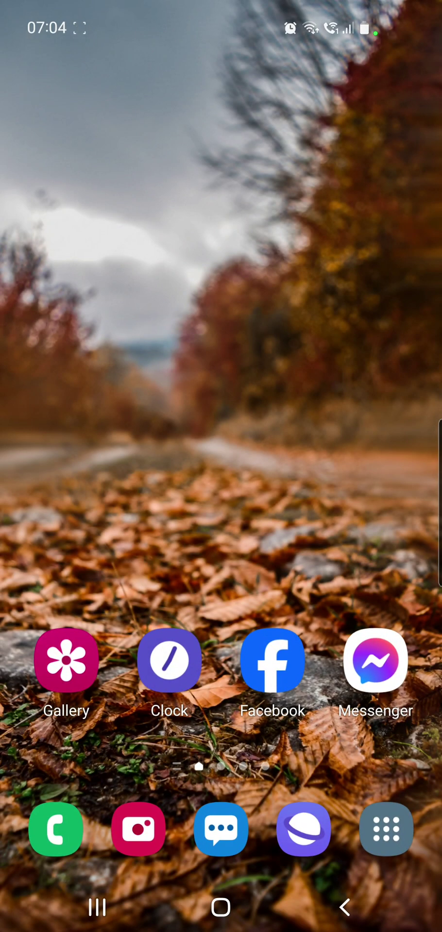
left_click_drag(221, 631, 221, 340)
left_click_drag(340, 485, 97, 485)
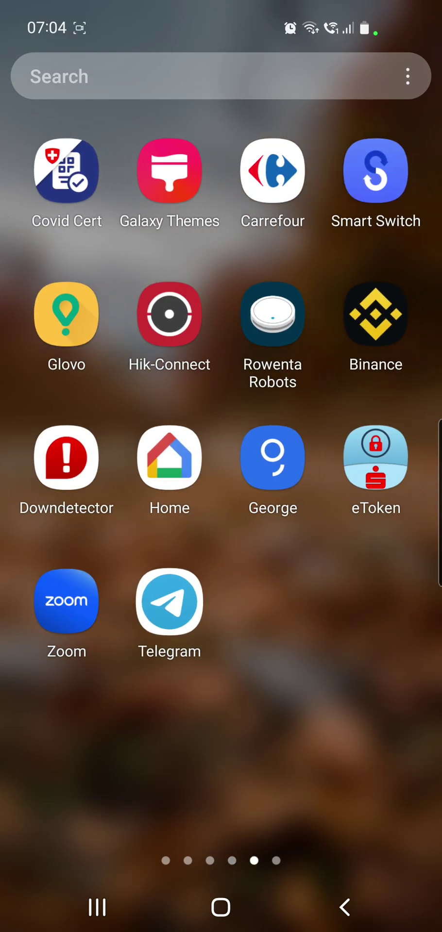
Check that Instagram's Play Store listing shows it installed with no update, then reopen the app drawer.
left_click(187, 860)
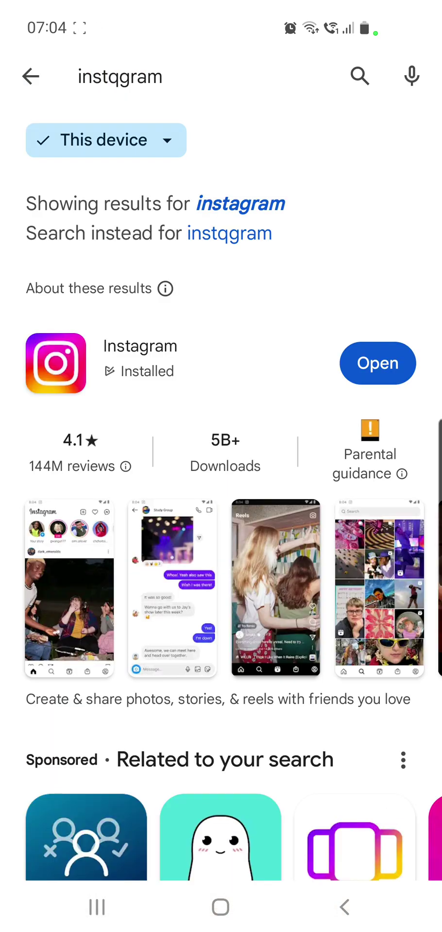
left_click(140, 360)
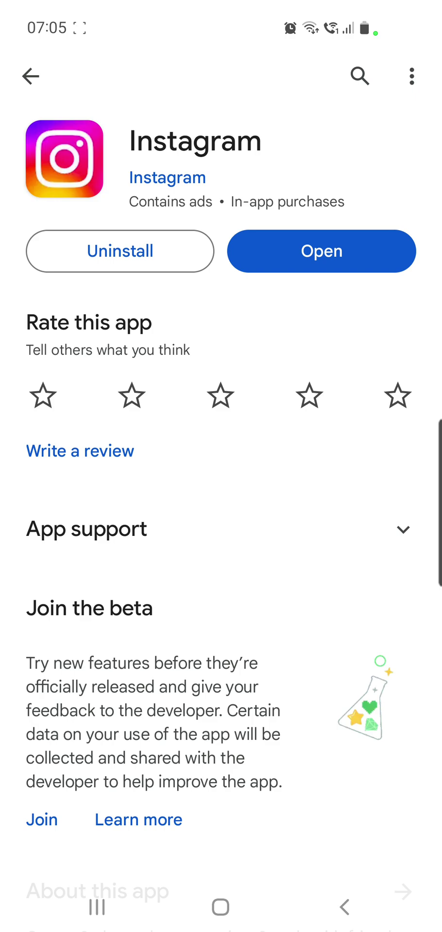
mouse_move(202, 285)
left_mouse_down()
mouse_move(301, 311)
mouse_move(410, 225)
mouse_move(204, 290)
mouse_move(346, 301)
left_mouse_up()
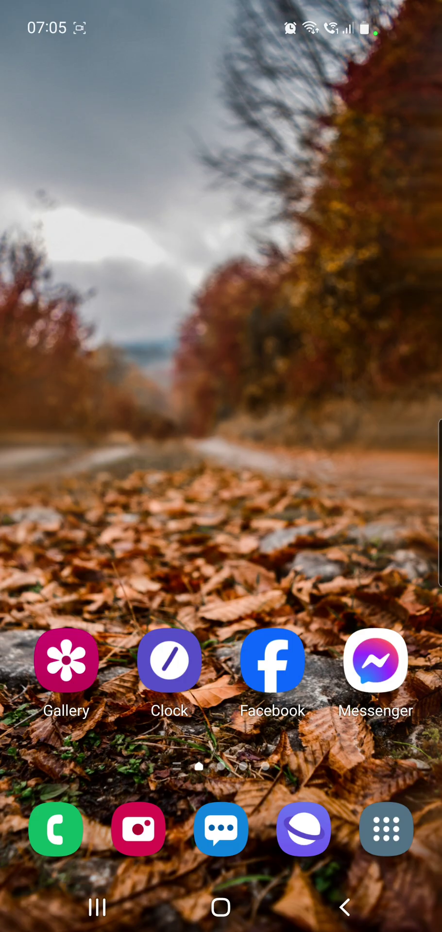
left_click_drag(220, 728, 221, 339)
left_click_drag(97, 485, 364, 485)
Open the phone's Settings and go to the Apps list.
left_click(168, 458)
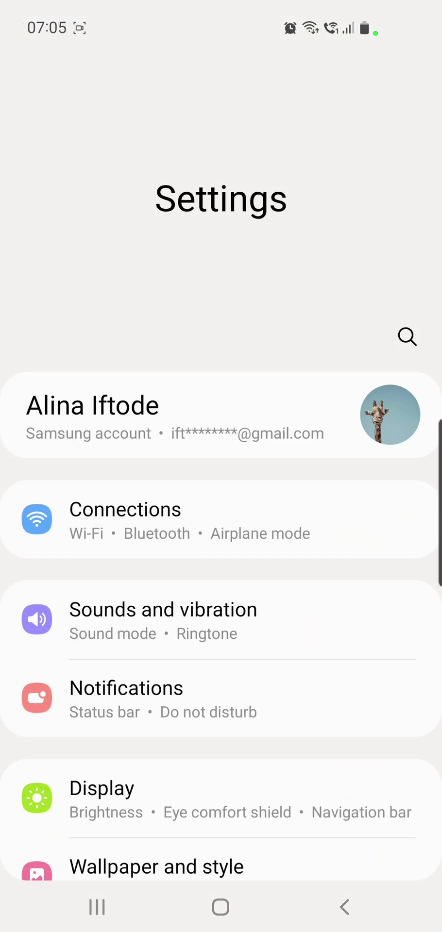
left_click_drag(221, 680, 220, 291)
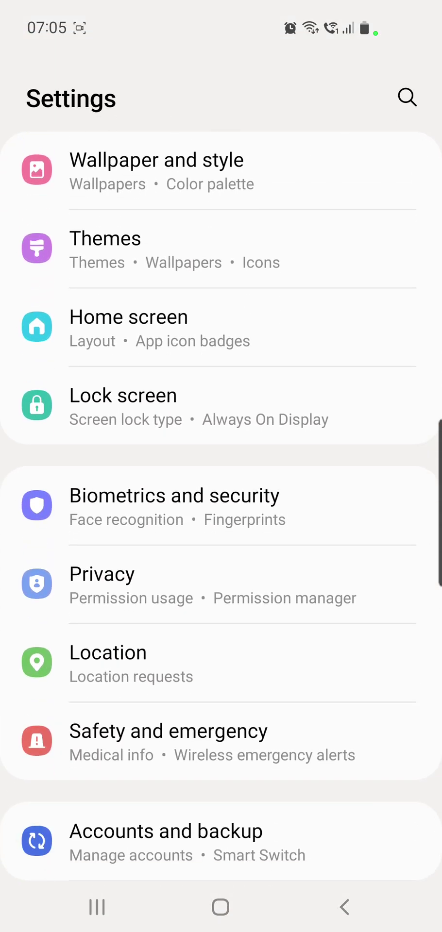
left_click_drag(221, 631, 221, 340)
left_click_drag(220, 680, 221, 388)
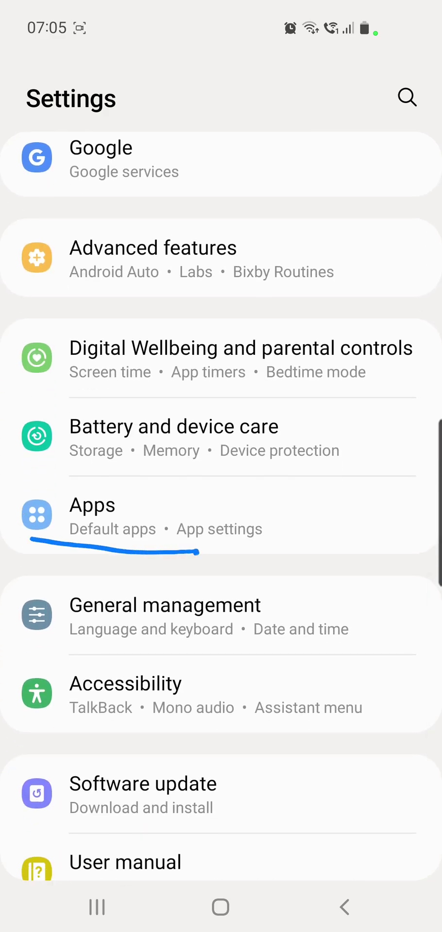
left_click(93, 515)
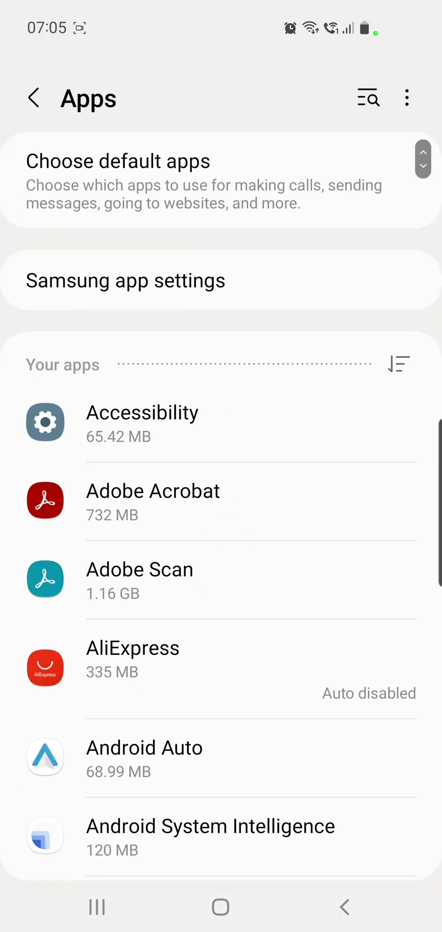
Find Instagram and view its storage: 179 MB app, 246 MB data, 742 MB cache.
left_click(368, 98)
type("instq")
left_click(131, 223)
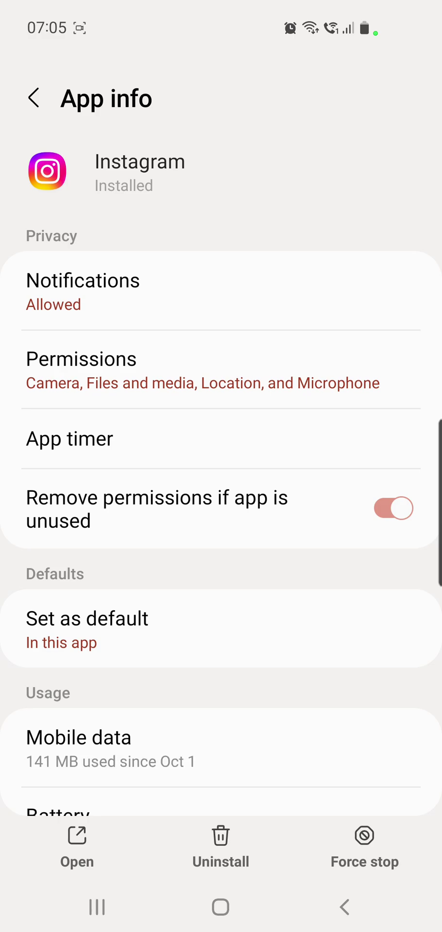
scroll(221, 475, "down", 5)
scroll(221, 475, "down", 5)
scroll(221, 475, "up", 4)
scroll(221, 476, "down", 3)
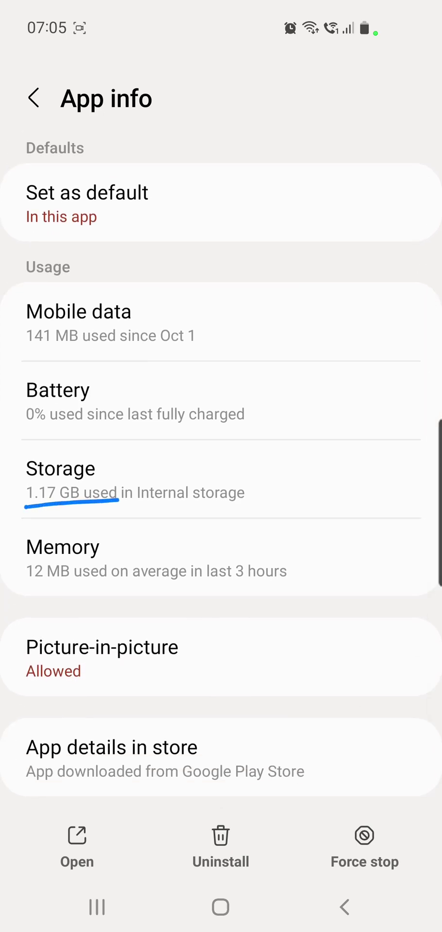
left_click(220, 478)
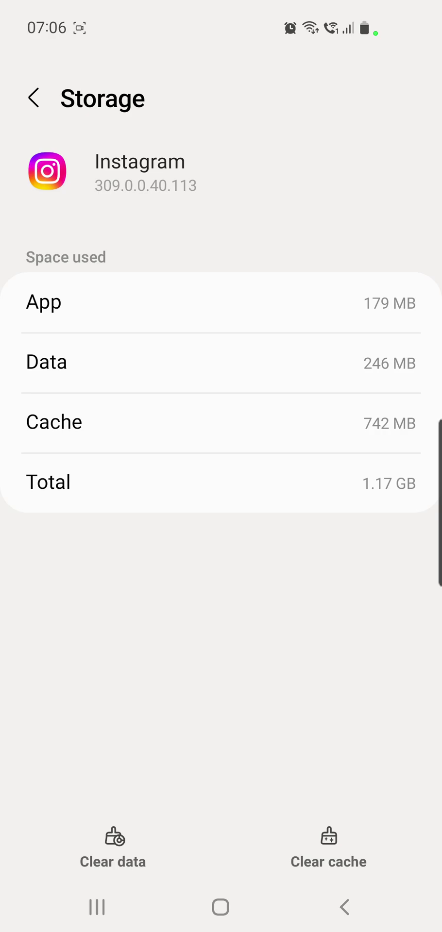
Leave Instagram's storage screen and go back to the home screen.
left_click(221, 907)
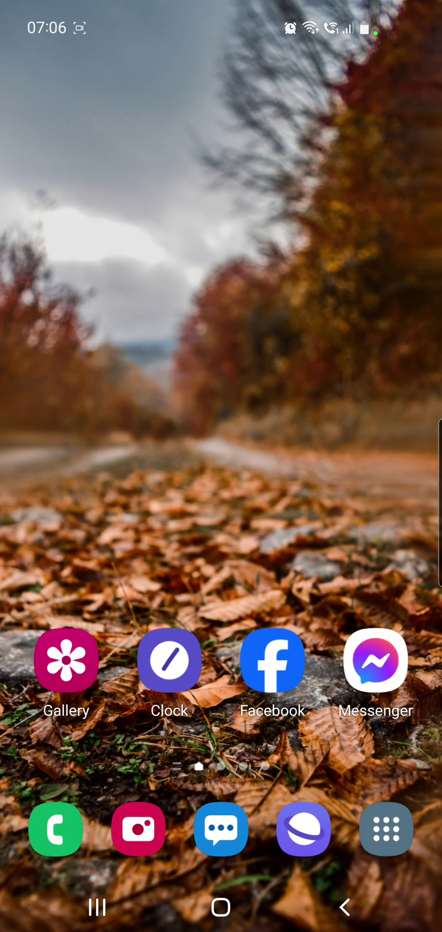
Browse the app drawer, briefly open Settings, then return home.
left_click(386, 829)
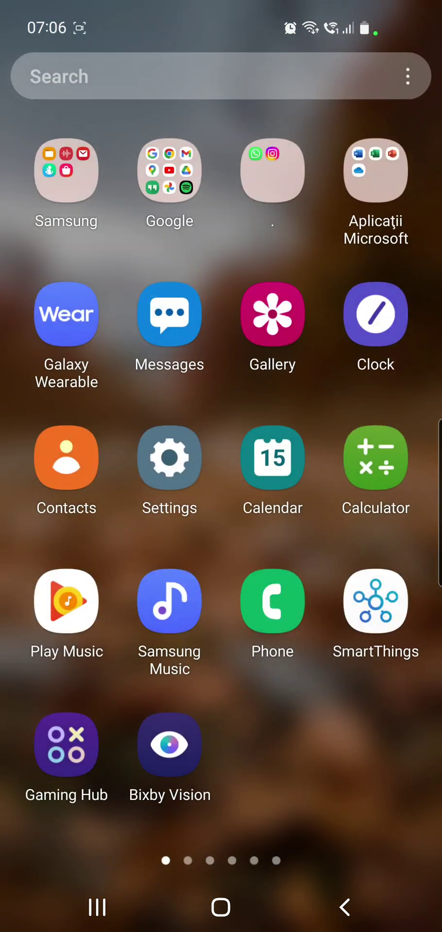
mouse_move(340, 485)
left_mouse_down()
mouse_move(97, 486)
mouse_move(340, 485)
left_mouse_up()
left_click_drag(97, 485, 340, 485)
left_click(169, 458)
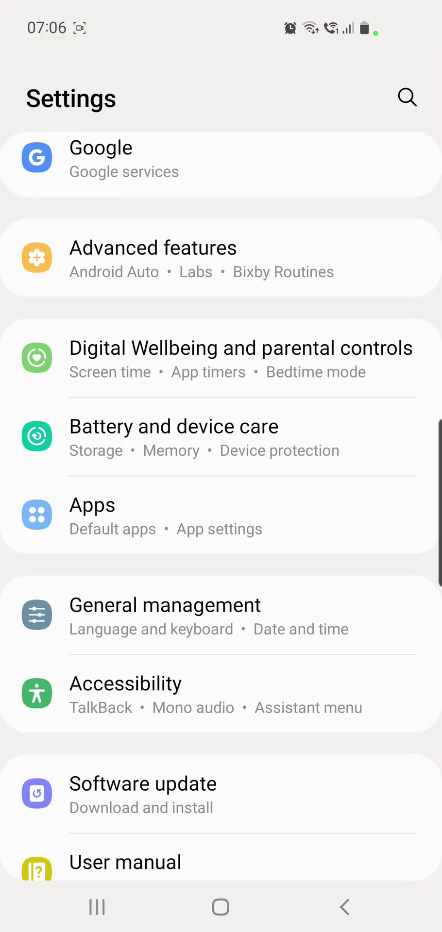
left_click(220, 907)
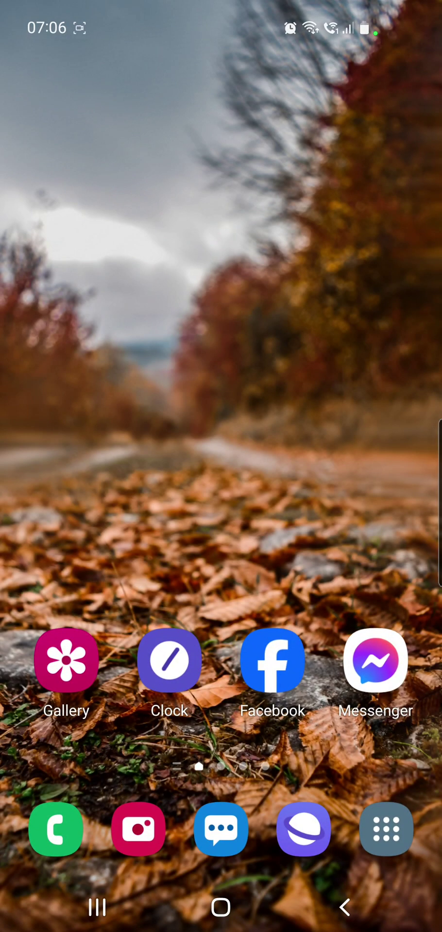
Launch Instagram from the WhatsApp/Instagram folder and go to the account's profile page.
left_click(380, 847)
left_click(272, 169)
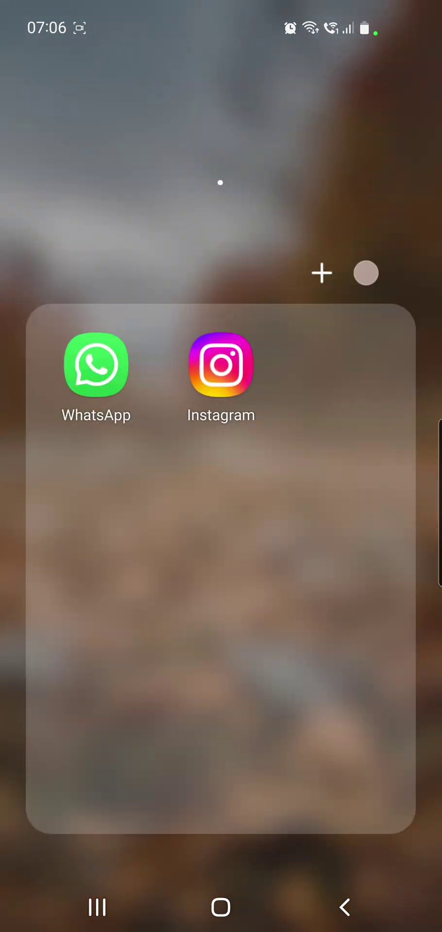
left_click(220, 366)
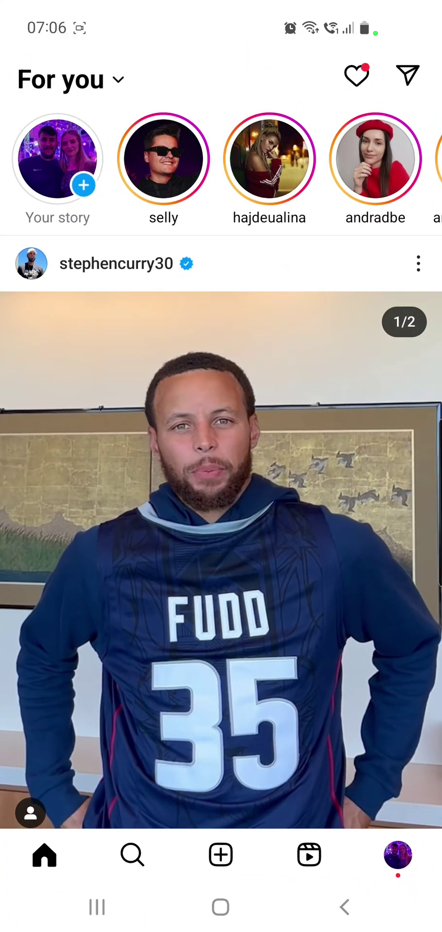
left_click(398, 854)
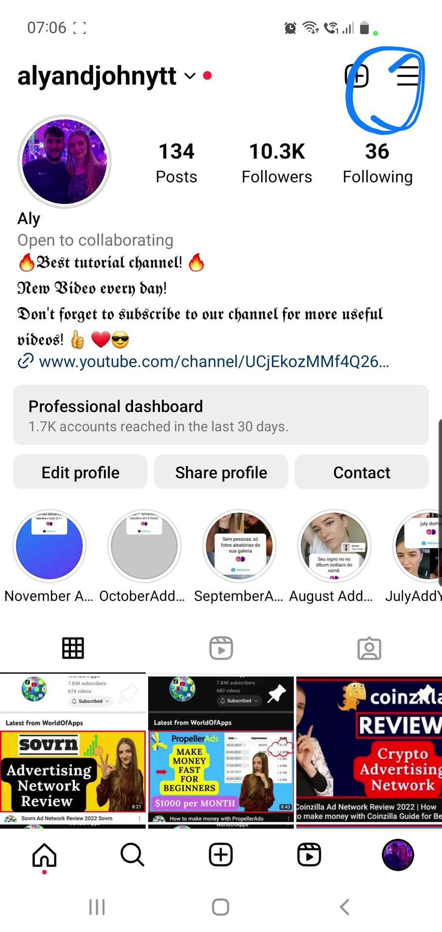
Open Settings and privacy from the profile menu and scroll to the Help entry at the bottom.
left_click(408, 75)
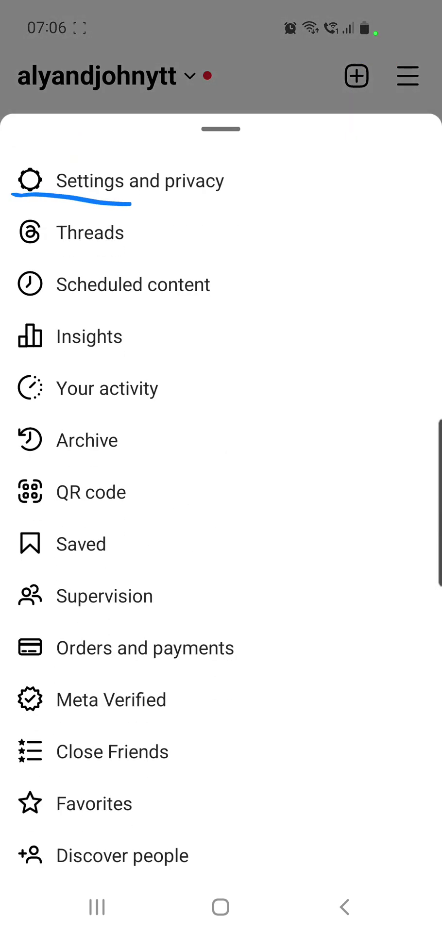
left_click(139, 181)
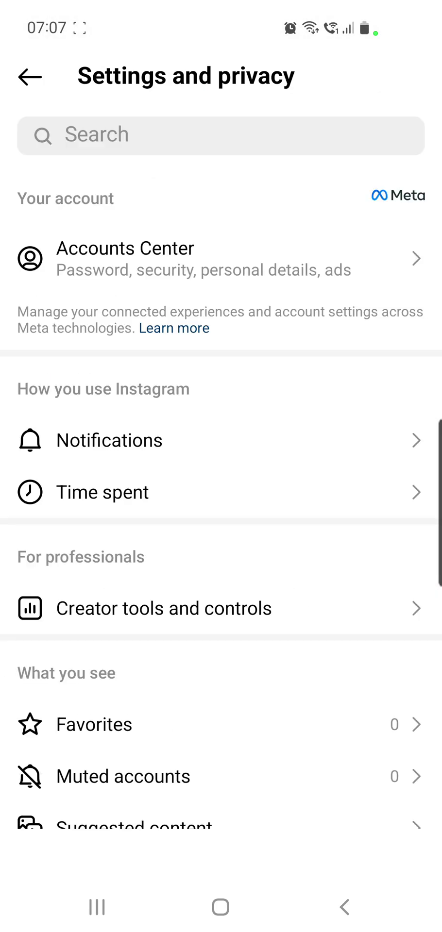
scroll(221, 485, "down", 10)
scroll(220, 486, "down", 5)
scroll(221, 485, "down", 10)
scroll(221, 485, "down", 5)
scroll(221, 486, "down", 5)
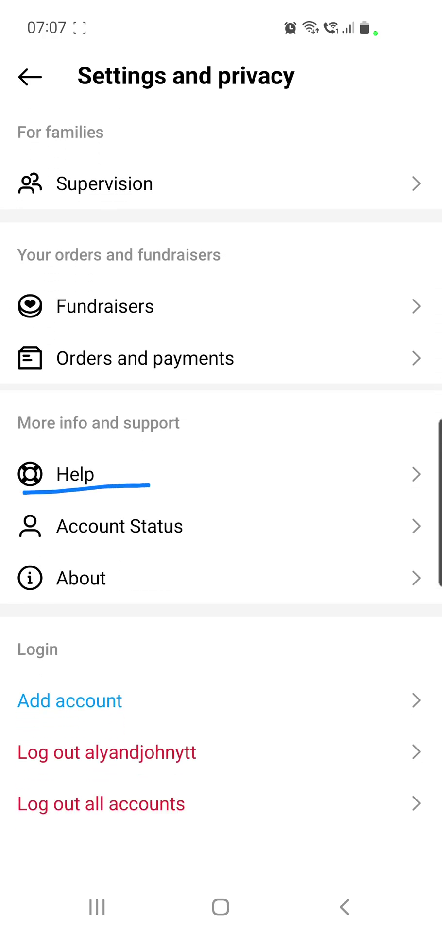
Open Help, choose Report a problem without shaking, and continue past the logs choice.
left_click(76, 475)
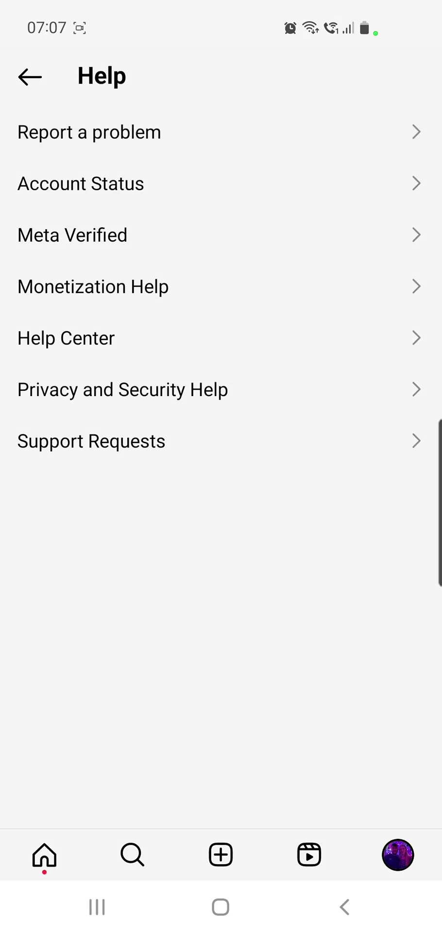
left_click(89, 132)
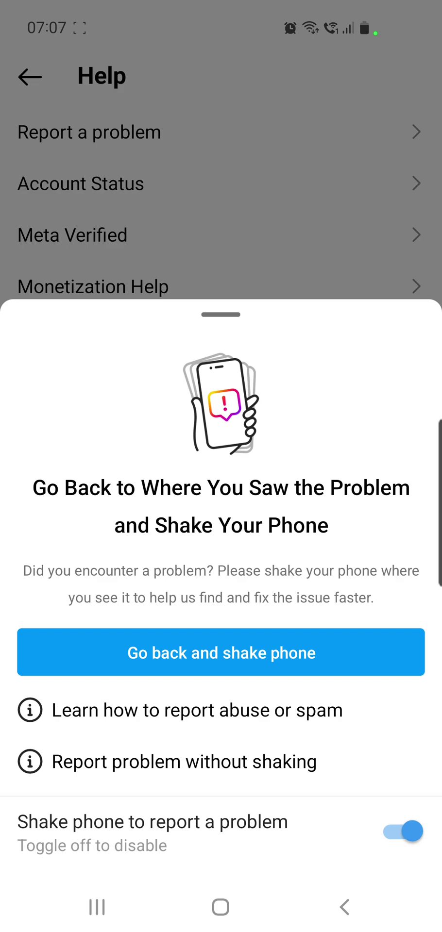
left_click(184, 761)
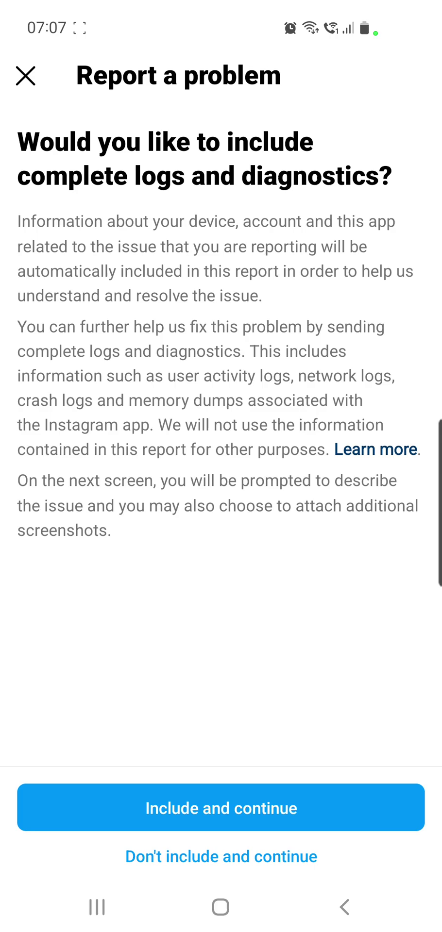
left_click(220, 808)
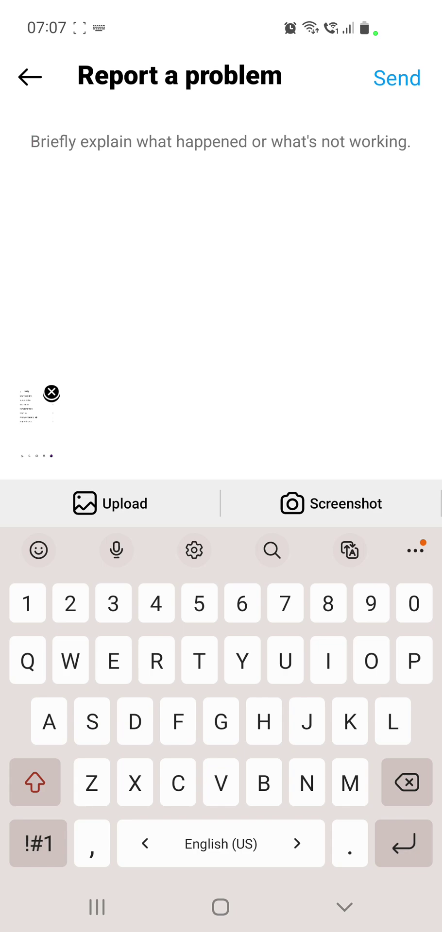
Begin the description with 'Hello Instagram team! I am not able', fixing typos along the way.
type("Hello")
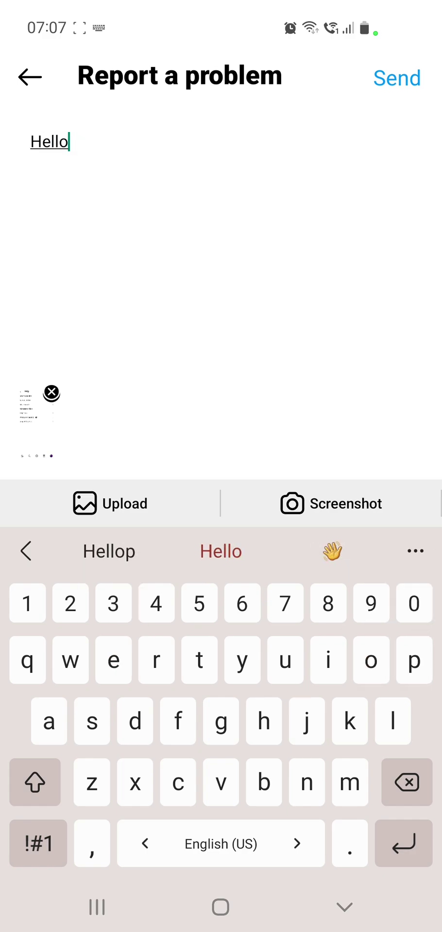
type(" in")
type("t")
key("BackSpace")
type("inta")
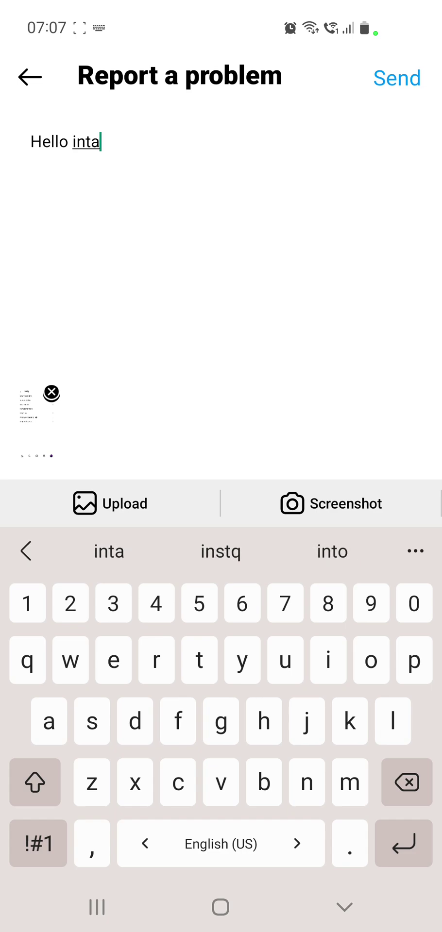
key("BackSpace")
key("BackSpace")
type("stq8")
key("BackSpace")
left_click(332, 551)
type("team")
left_click(38, 844)
type("! ")
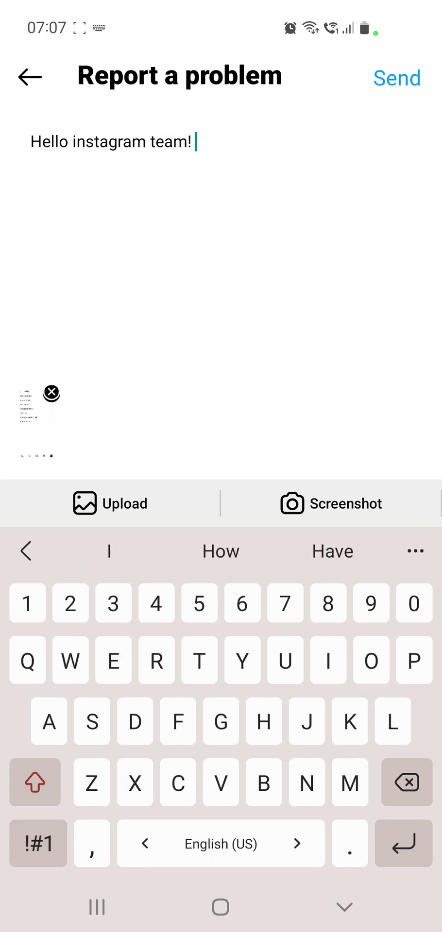
type("I am not able t")
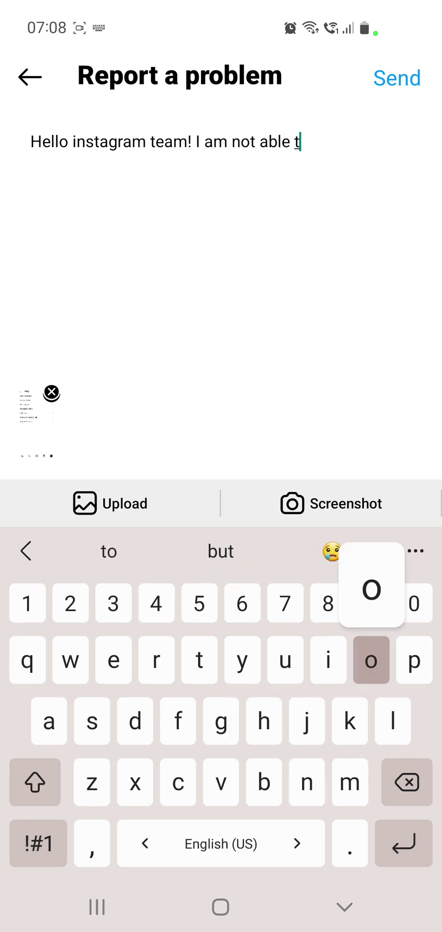
Finish the message: 'to click on Add your templates, they are not working! Please fix this problem for me!'.
type("o cl")
left_click(220, 551)
type("on add")
left_click(220, 551)
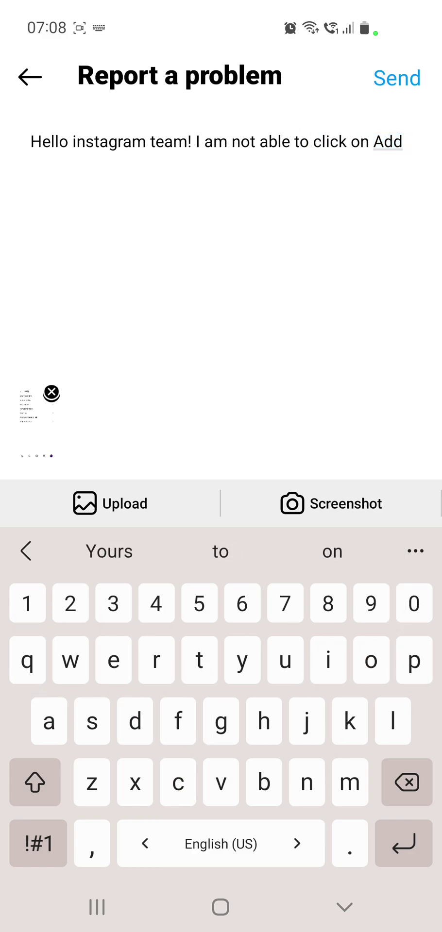
type("your templates, they are not working ! Please ")
type("fix this probke")
left_click(221, 551)
type("for me!")
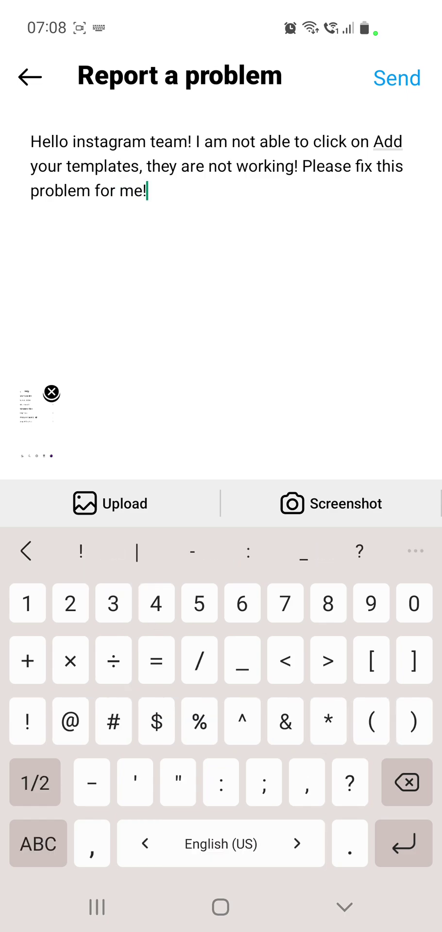